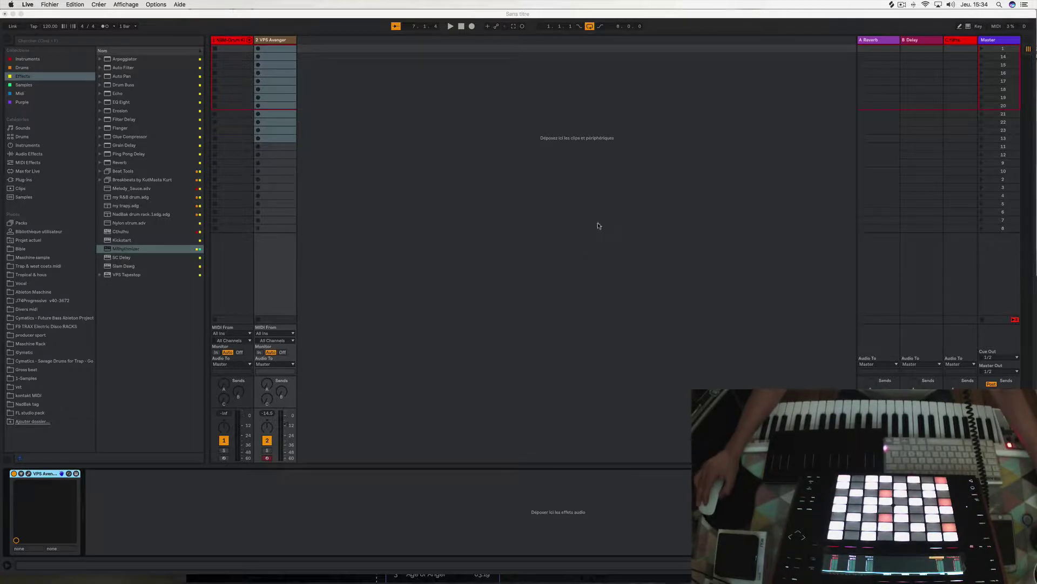
# - Select the drum kit track and audition several of its drum sounds
pyautogui.click(243, 41)
pyautogui.click(231, 41)
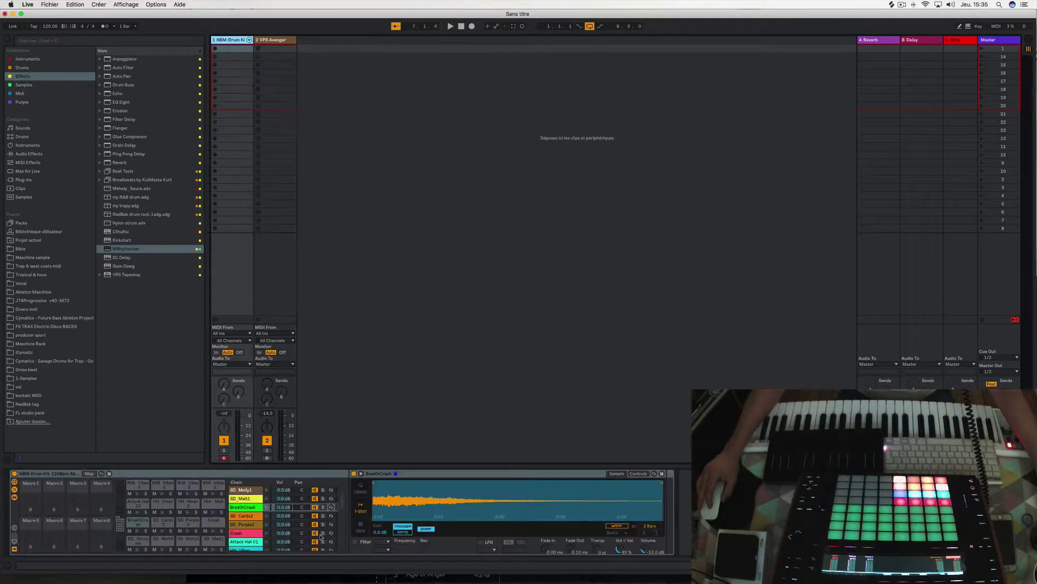
pyautogui.press('a')
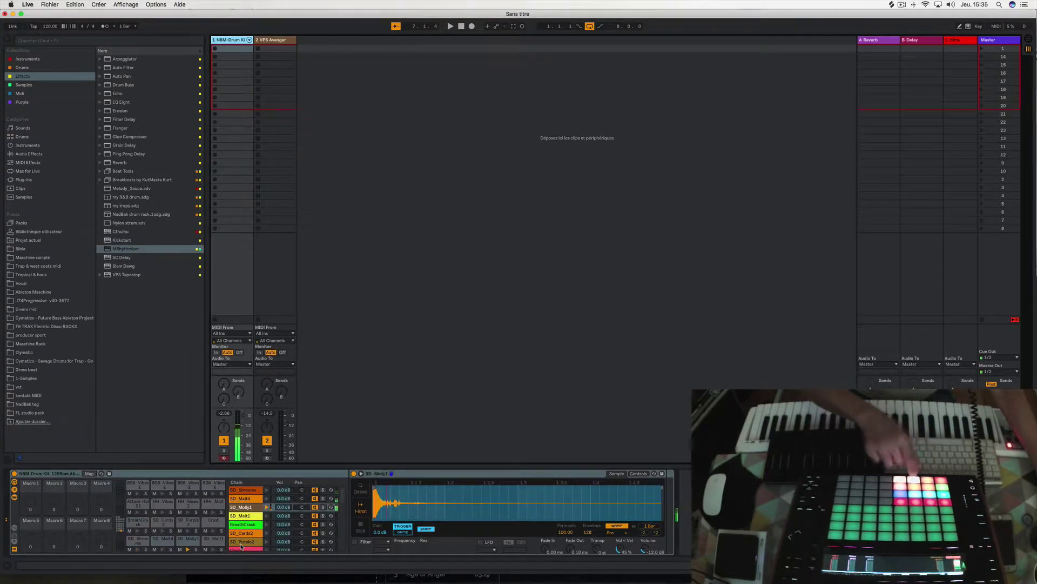
pyautogui.press('s')
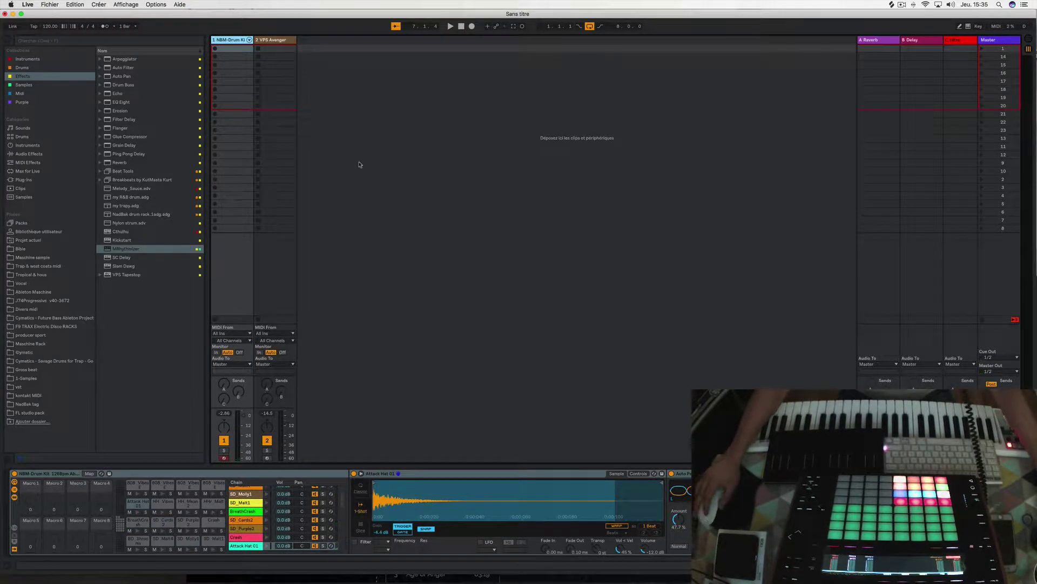
# - Open the VPS Avenger instrument on the second track, audition BL Chrystal Movements and load the BL Crystal Cave 1 preset
pyautogui.click(276, 39)
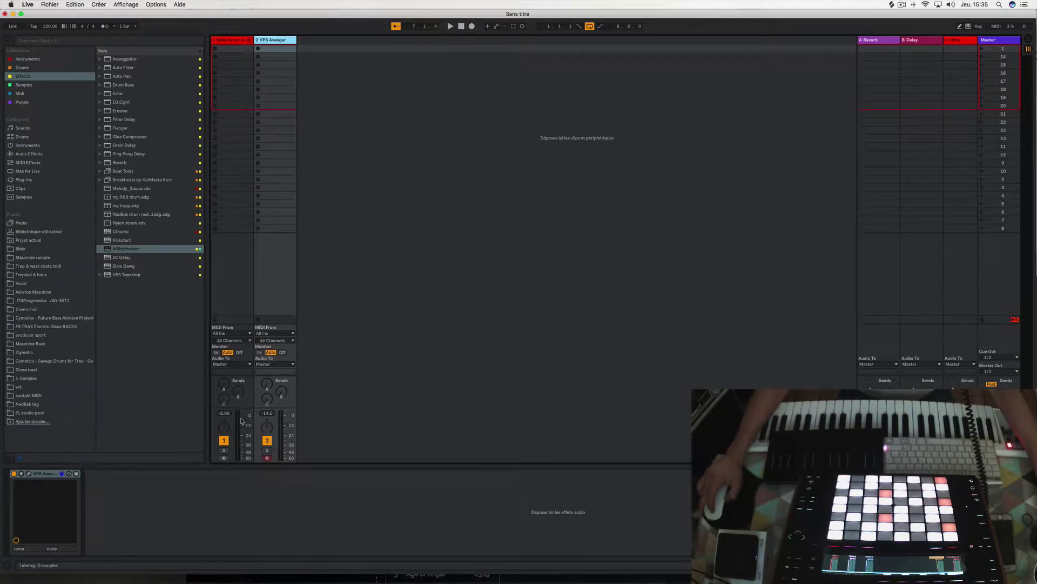
pyautogui.press('super+alt+p')
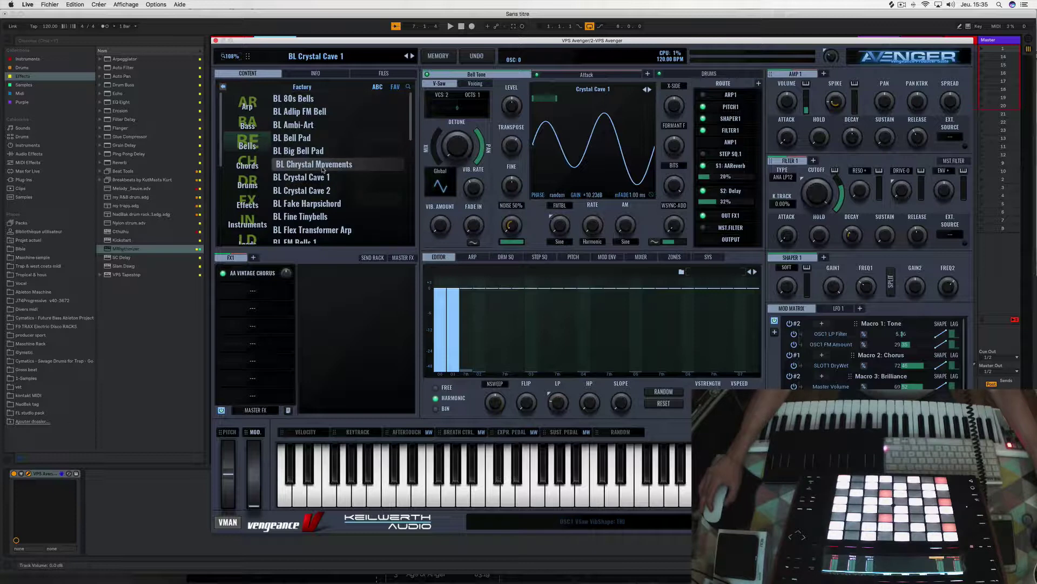
pyautogui.moveTo(307, 41); pyautogui.dragTo(414, 16)
pyautogui.click(403, 137)
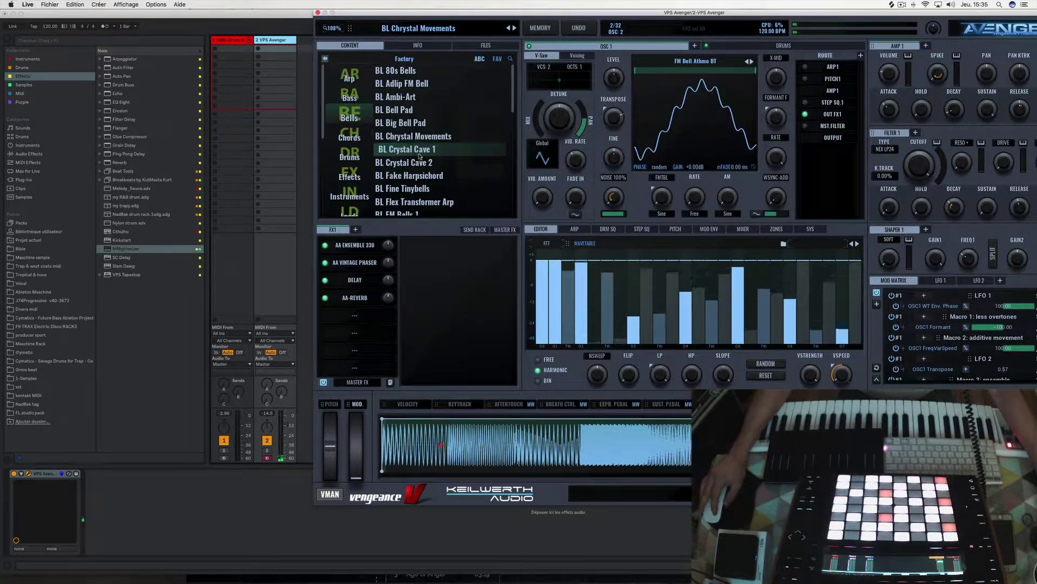
pyautogui.click(419, 155)
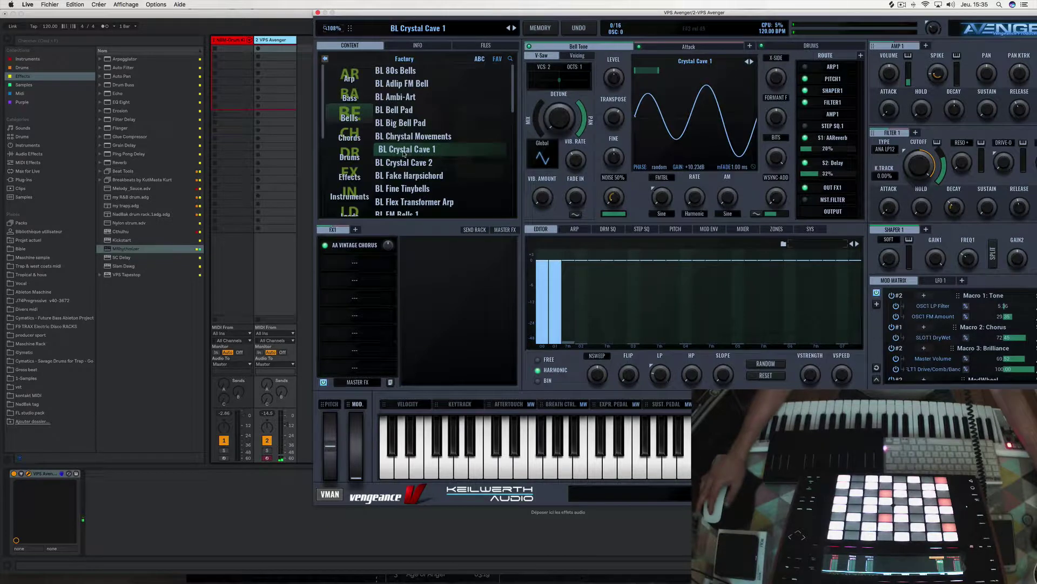
pyautogui.scroll(-1, 408, 154)
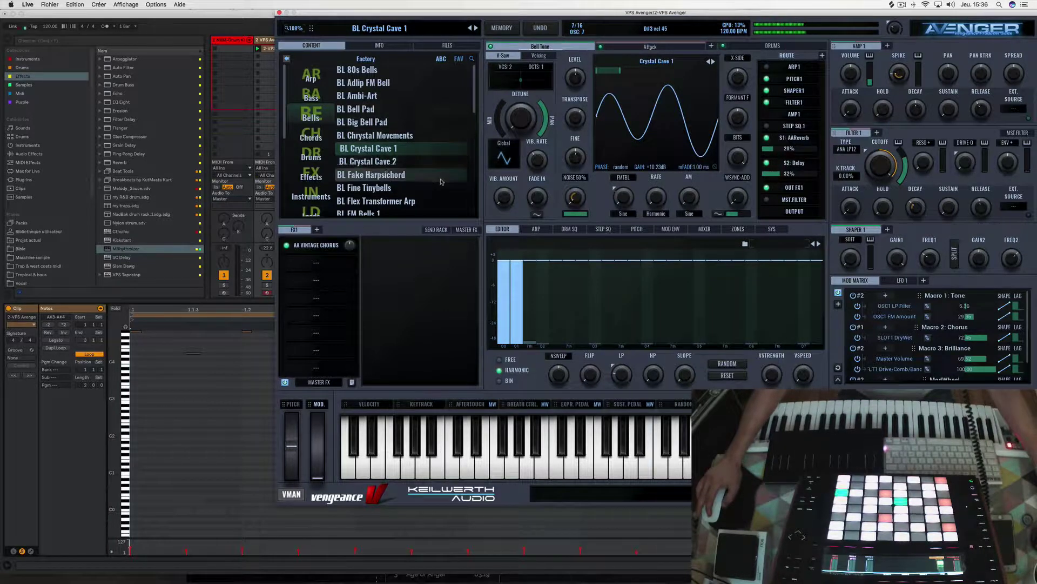
# - Close the Avenger window, stop playback of the recorded clip, and add the MRhythmizer effect to the VPS Avenger track
pyautogui.click(279, 11)
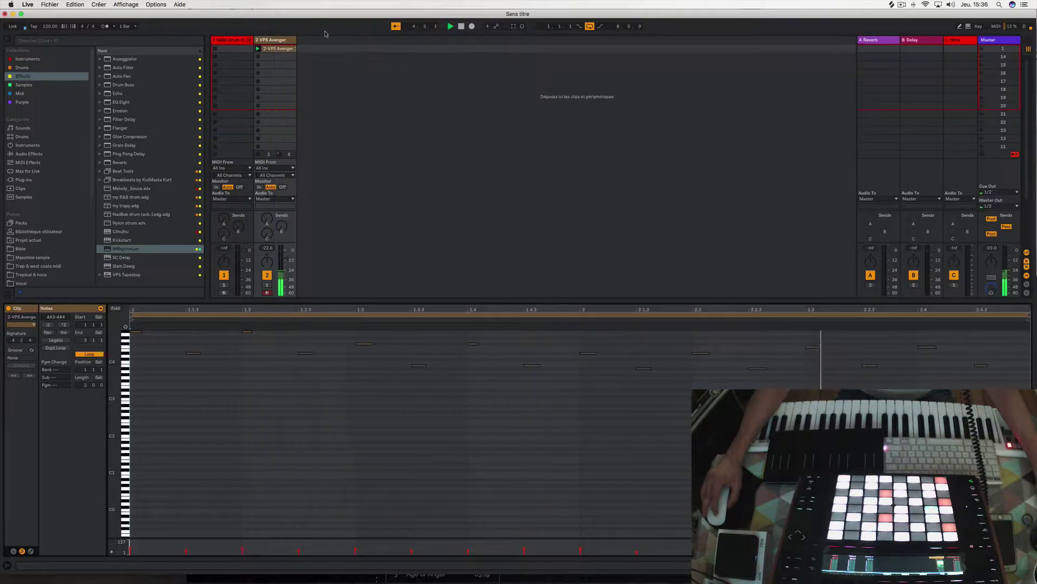
pyautogui.click(463, 26)
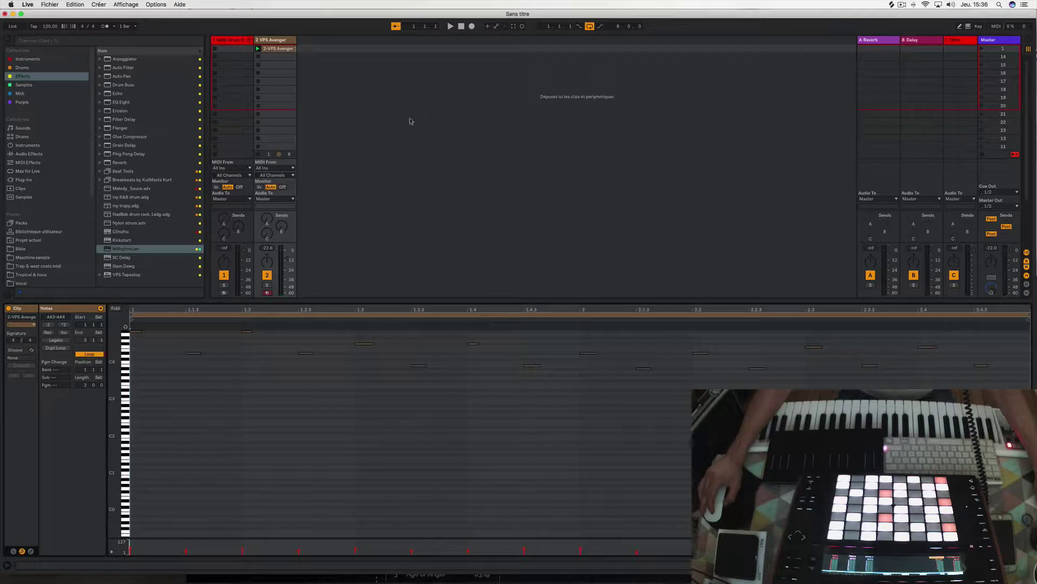
pyautogui.click(282, 39)
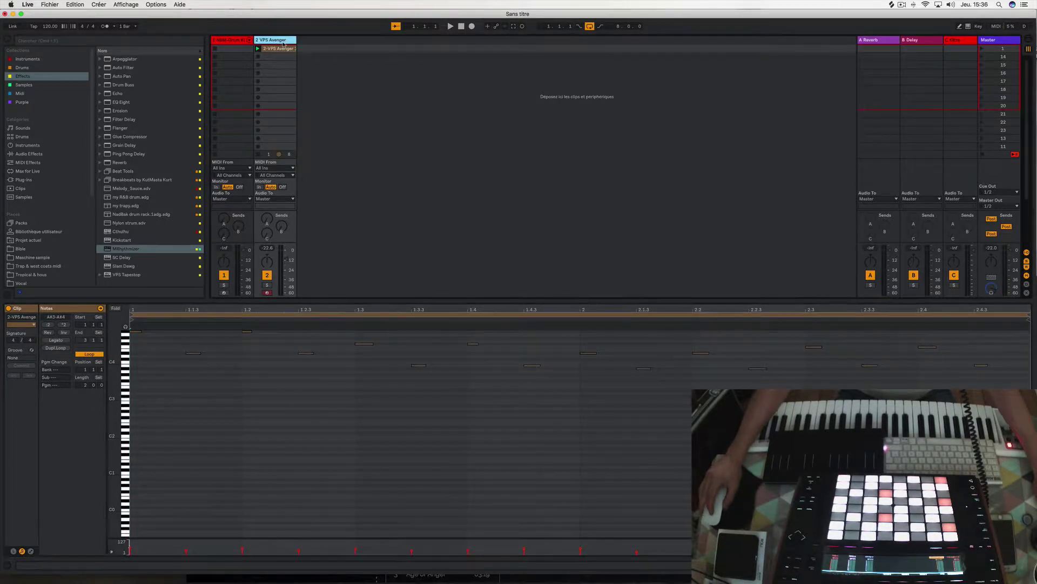
pyautogui.click(120, 250)
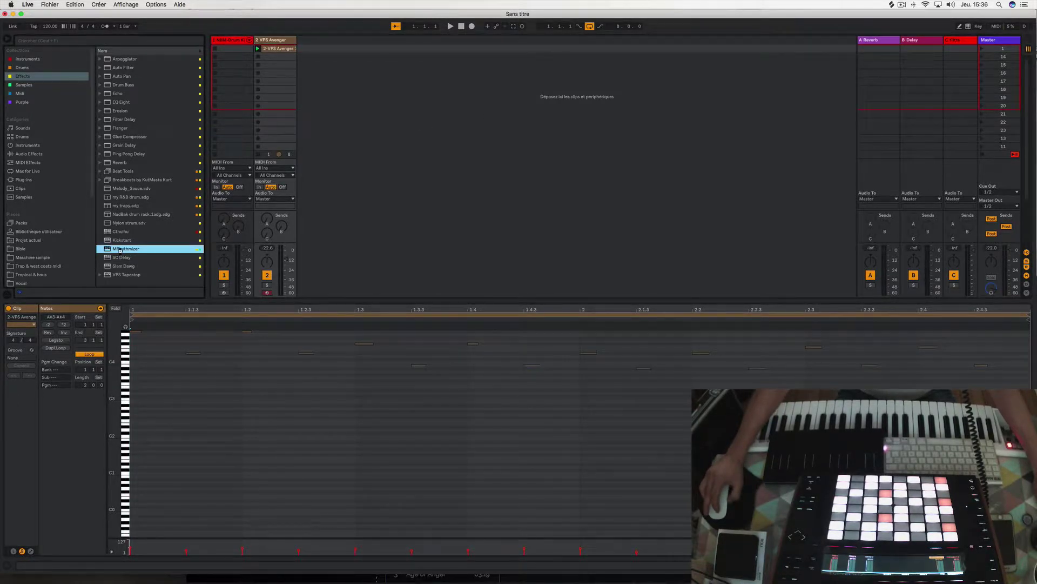
pyautogui.doubleClick(132, 250)
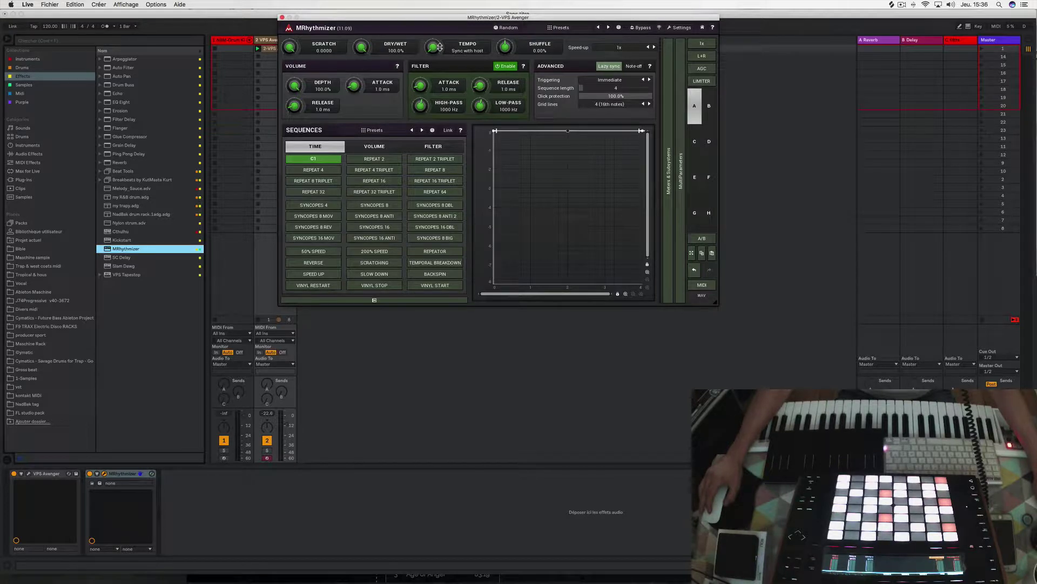
pyautogui.click(374, 130)
pyautogui.scroll(10, 794, 103)
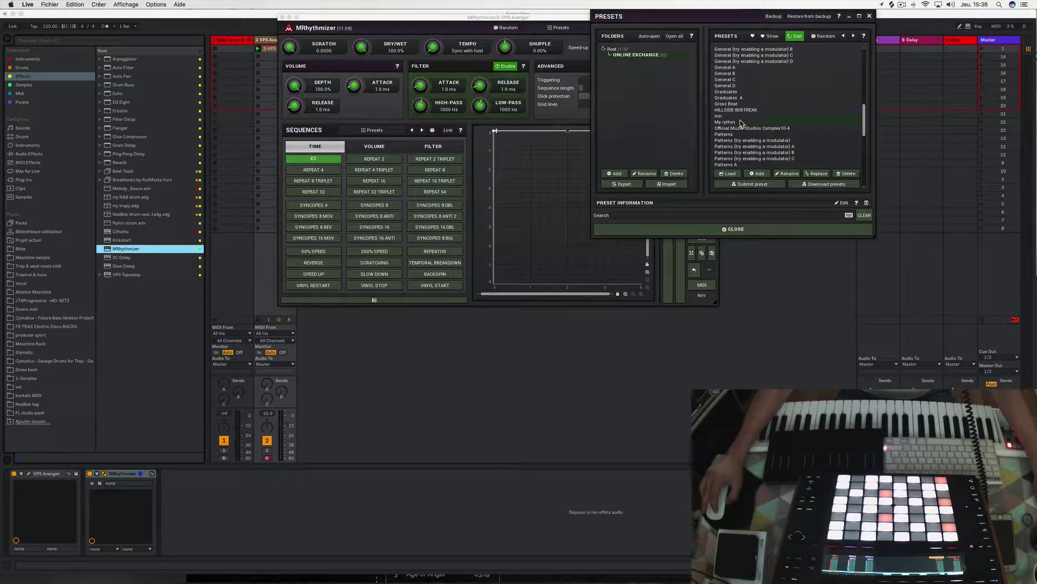
pyautogui.click(762, 234)
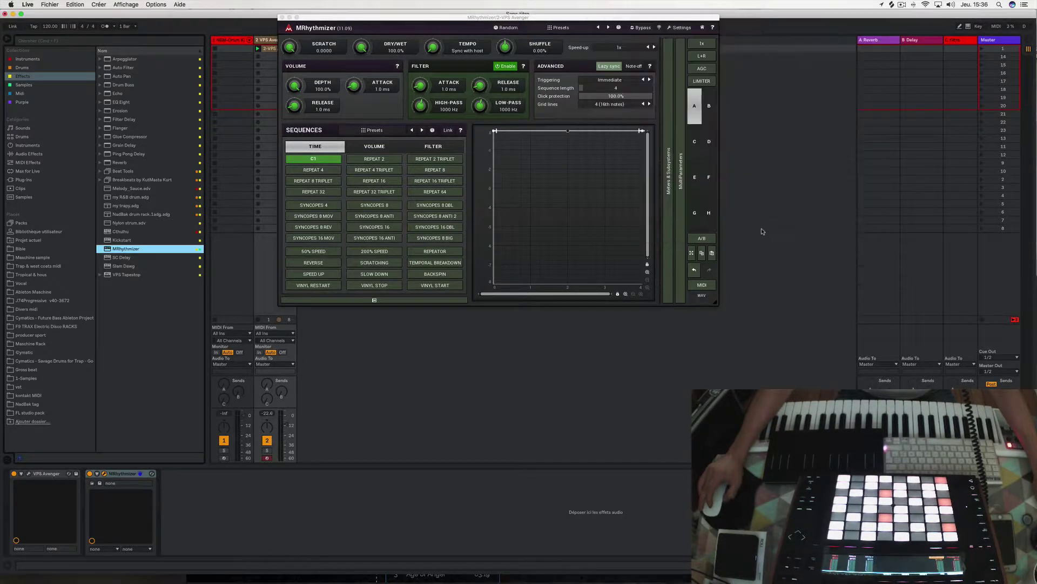
# - Load the "My rythm" sequence preset in MRhythmizer and close the preset browser
pyautogui.click(374, 133)
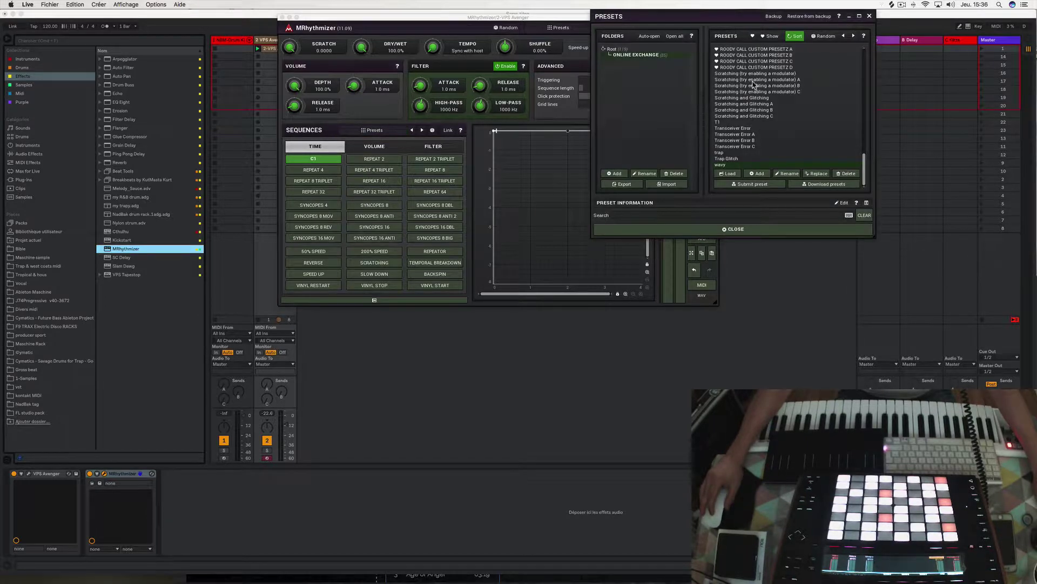
pyautogui.scroll(10, 733, 117)
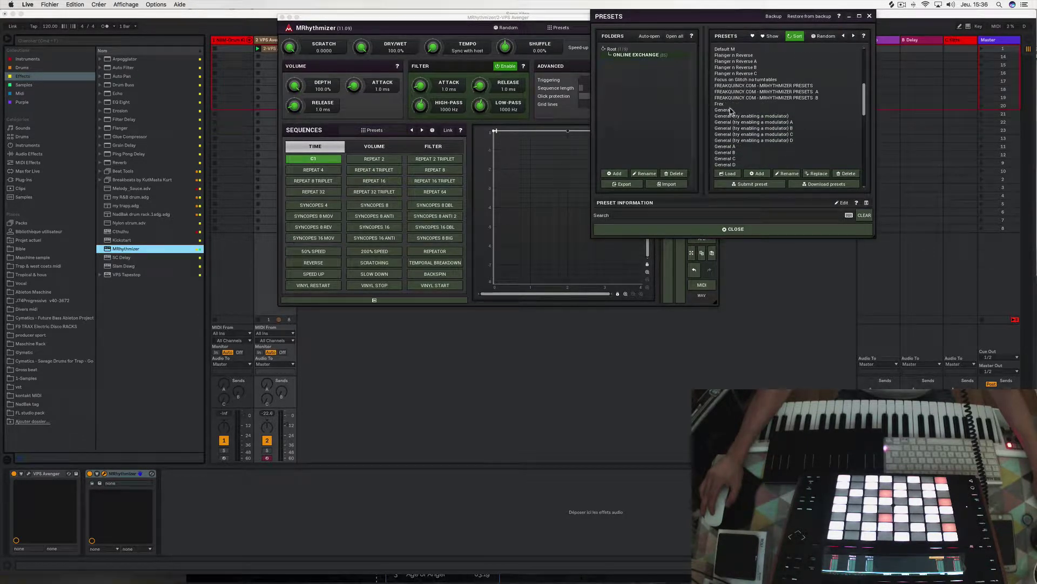
pyautogui.scroll(-5, 727, 105)
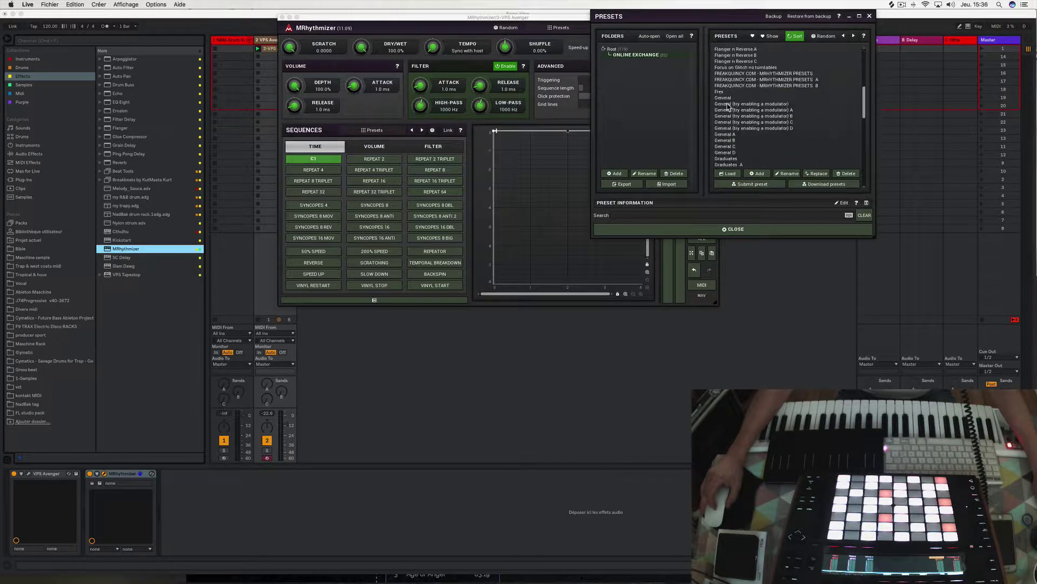
pyautogui.scroll(-3, 728, 106)
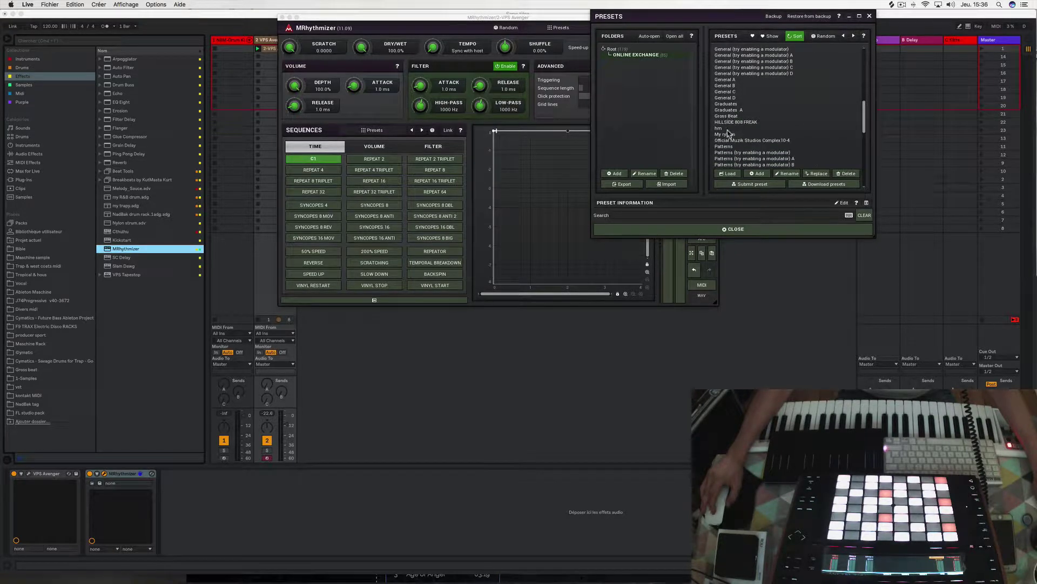
pyautogui.click(728, 134)
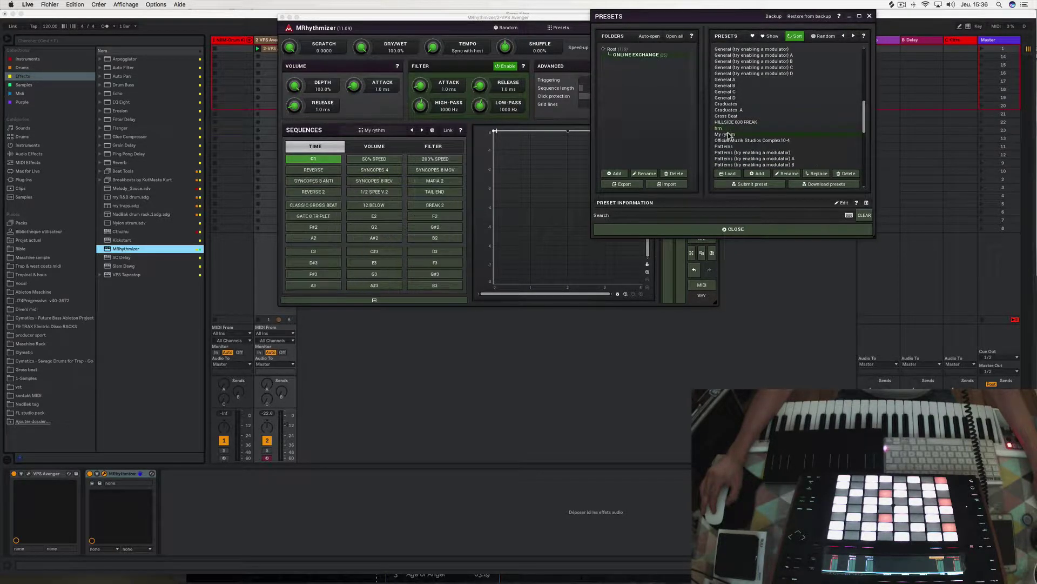
pyautogui.click(751, 229)
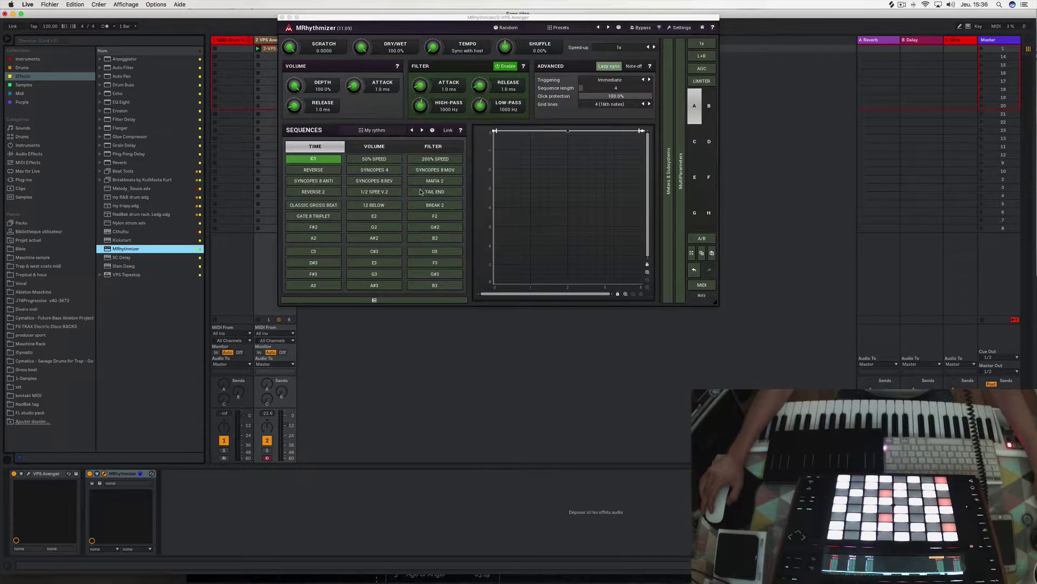
# - Move the MRhythmizer window aside and insert a new MIDI track after the VPS Avenger track
pyautogui.moveTo(335, 19); pyautogui.dragTo(508, 53)
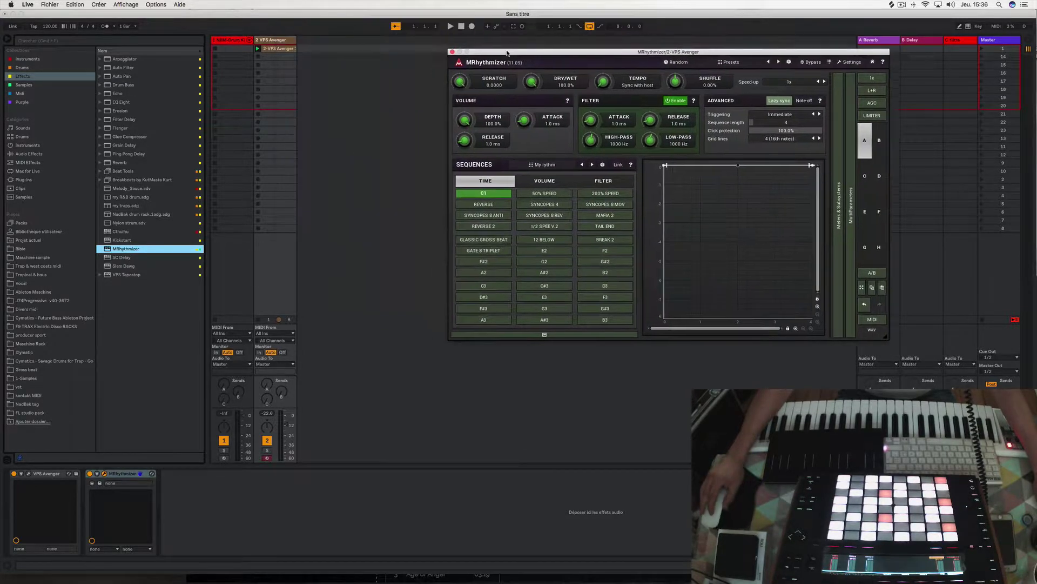
pyautogui.rightClick(334, 46)
pyautogui.click(357, 57)
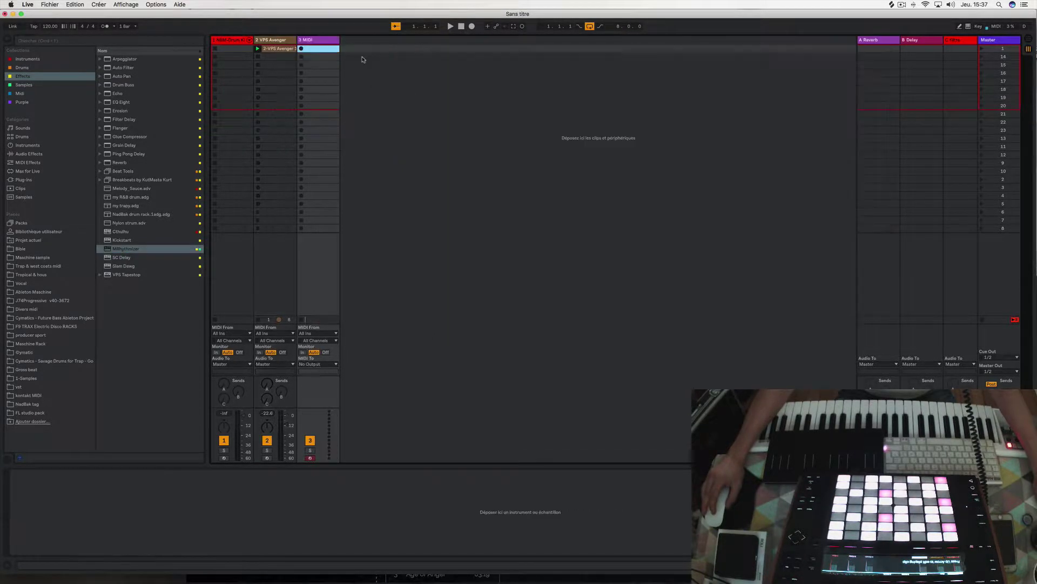
pyautogui.click(324, 42)
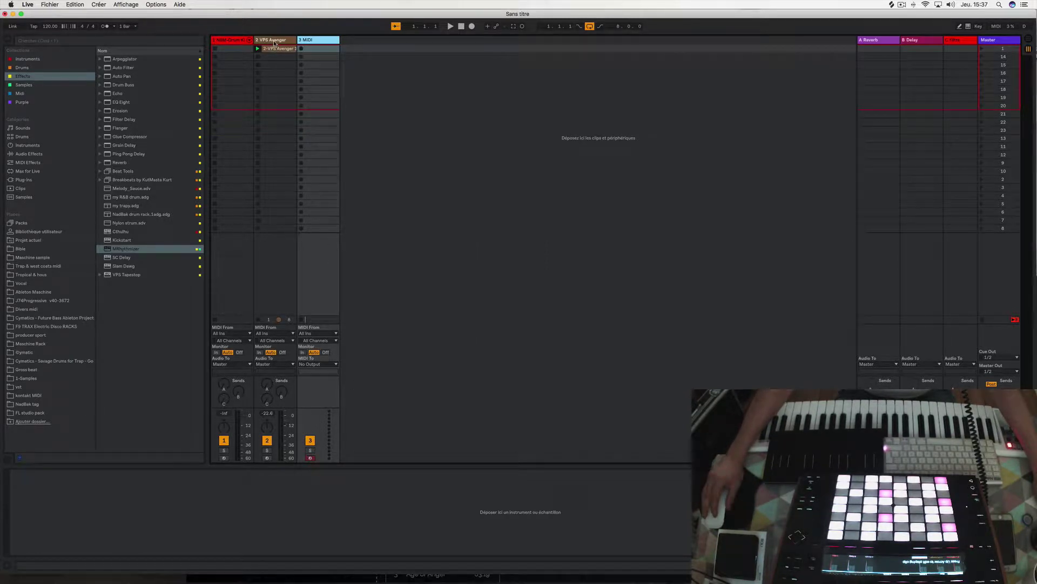
# - Route the new MIDI track's output to 2-VPS Avenger with 1-MRhythmizer as the target device, and arm the track
pyautogui.click(335, 365)
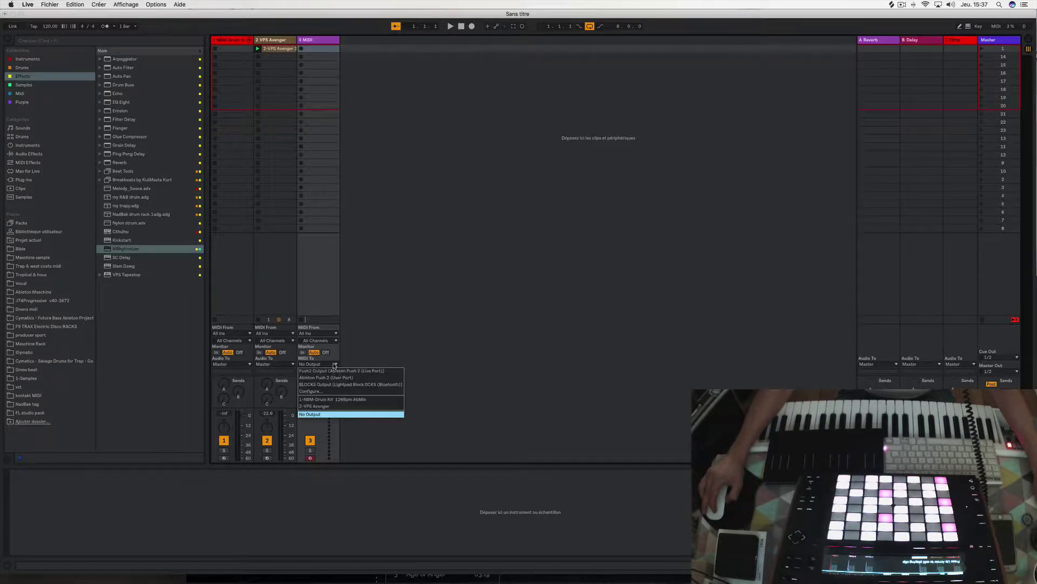
pyautogui.click(334, 406)
pyautogui.click(330, 373)
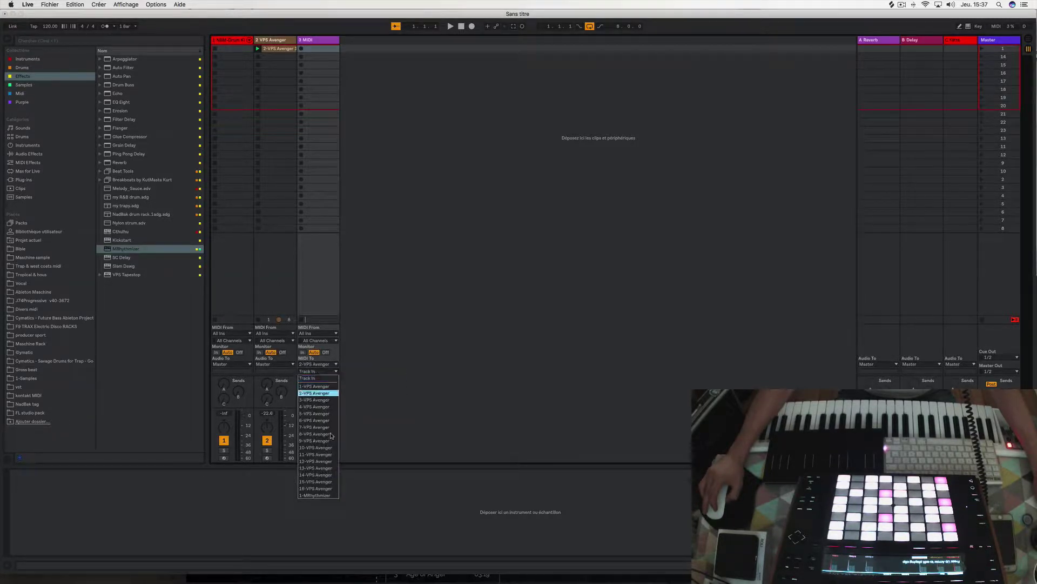
pyautogui.click(334, 496)
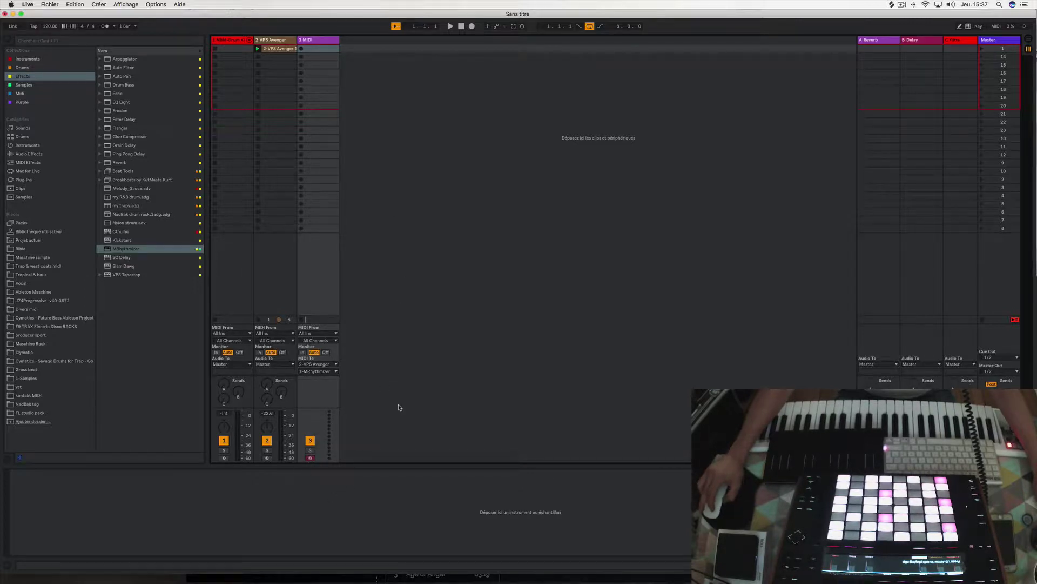
pyautogui.click(311, 458)
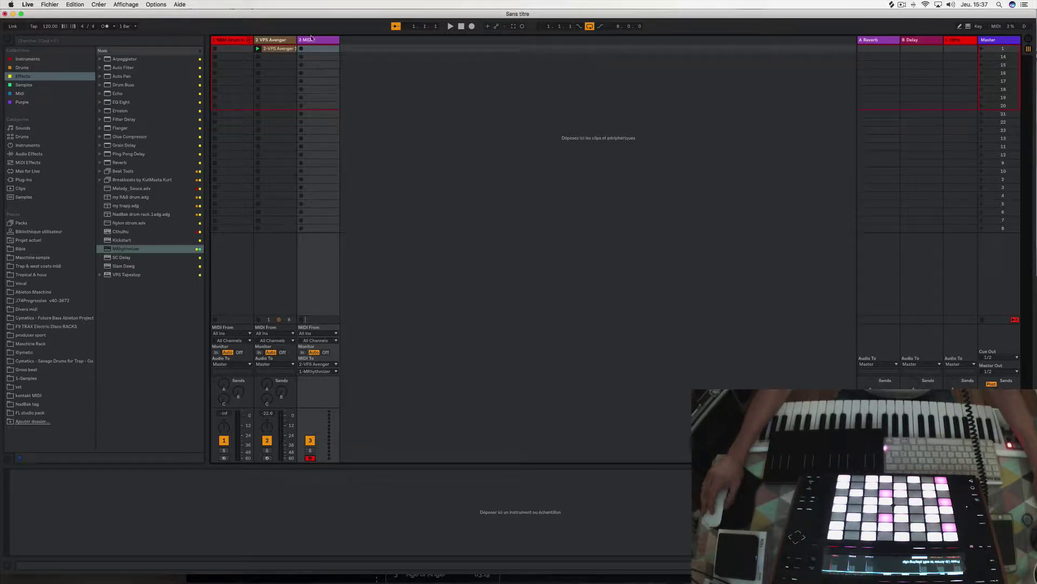
# - Audition MRhythmizer sequences over the drums and melody from the MIDI track, checking the effect on the VPS Avenger track, and stop playback
pyautogui.click(274, 40)
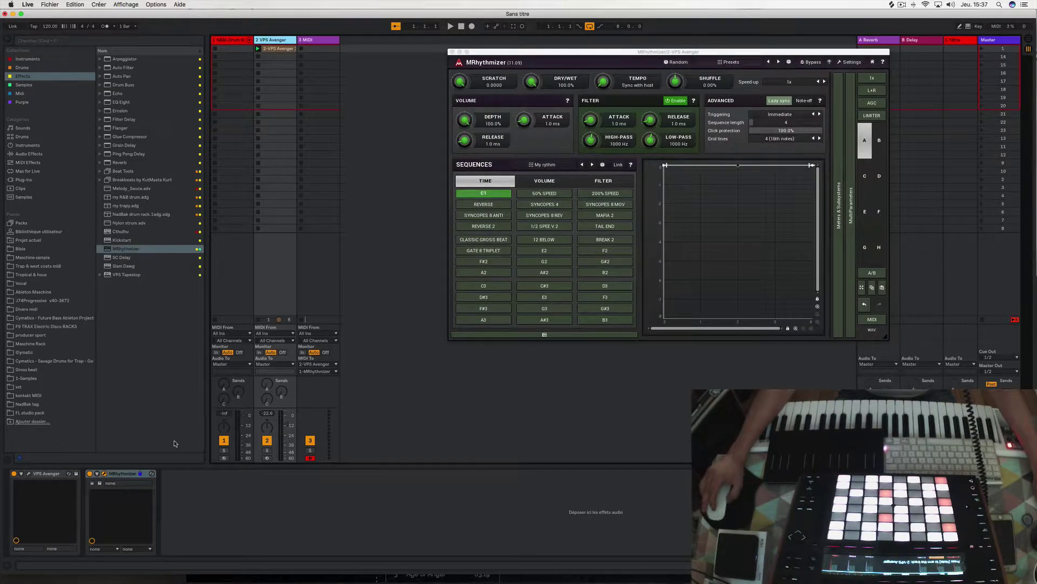
pyautogui.moveTo(568, 56); pyautogui.dragTo(448, 55)
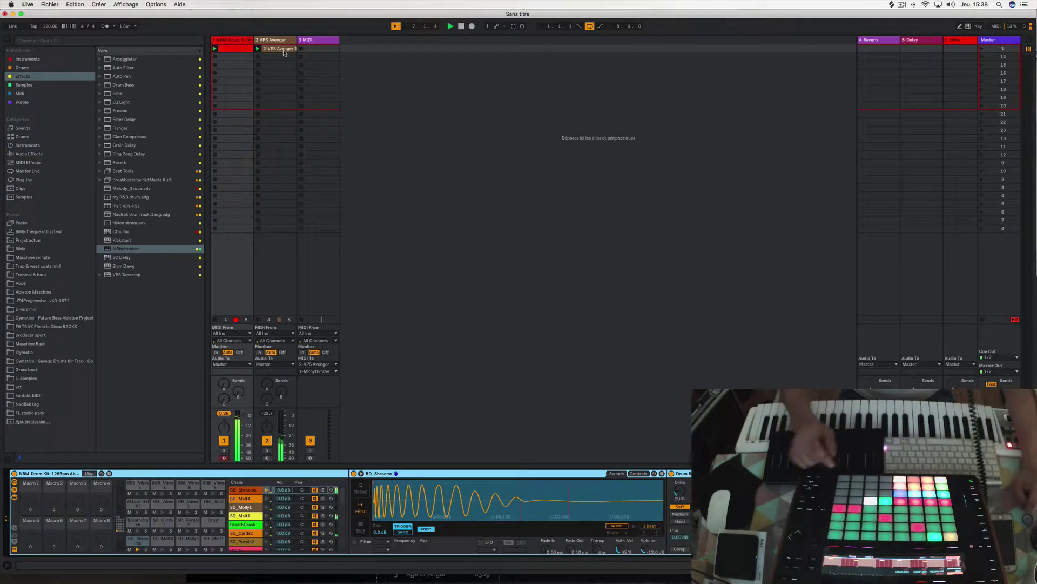
pyautogui.click(308, 39)
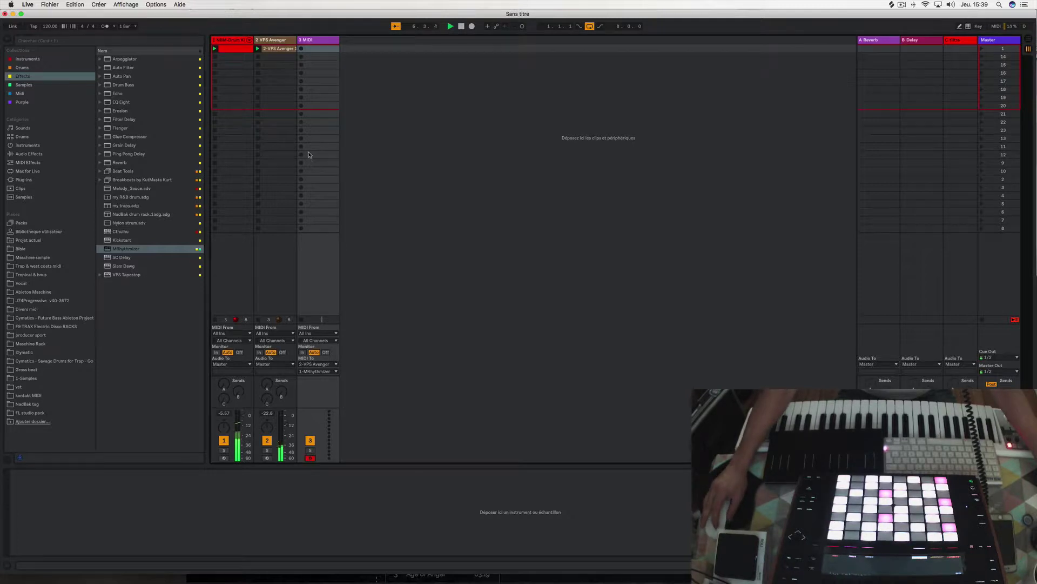
pyautogui.click(276, 41)
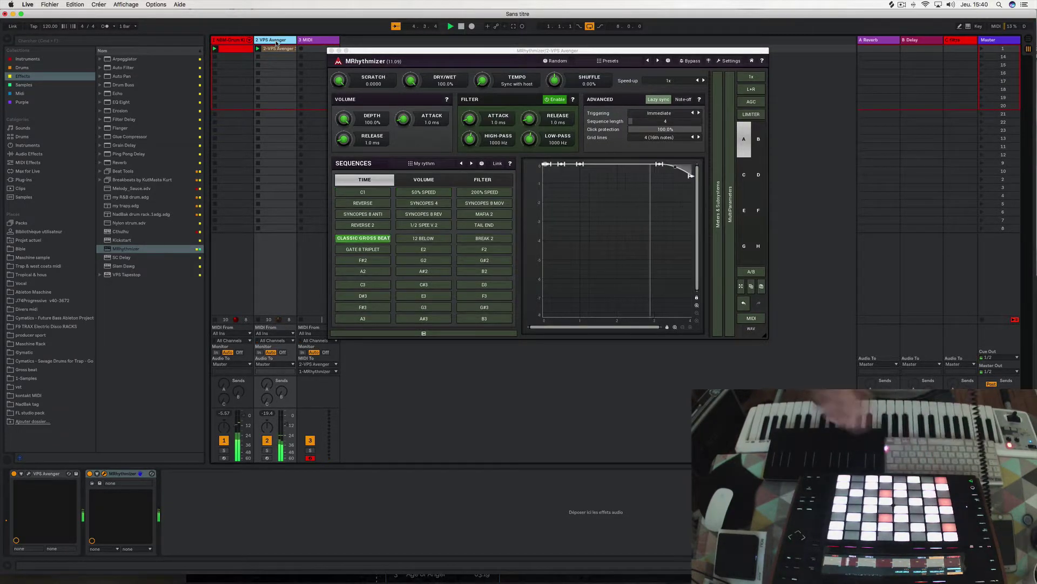
pyautogui.press('space')
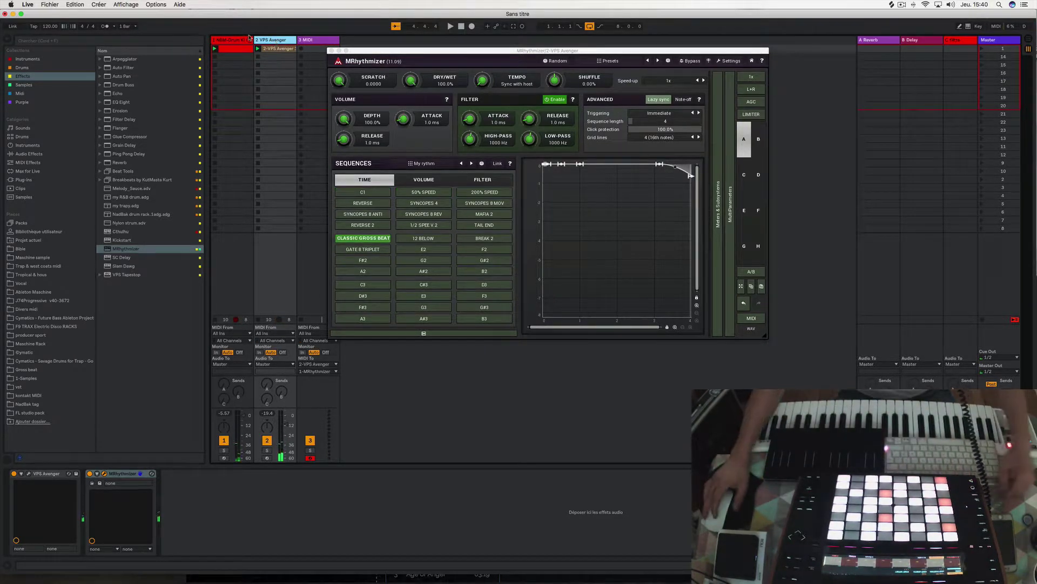
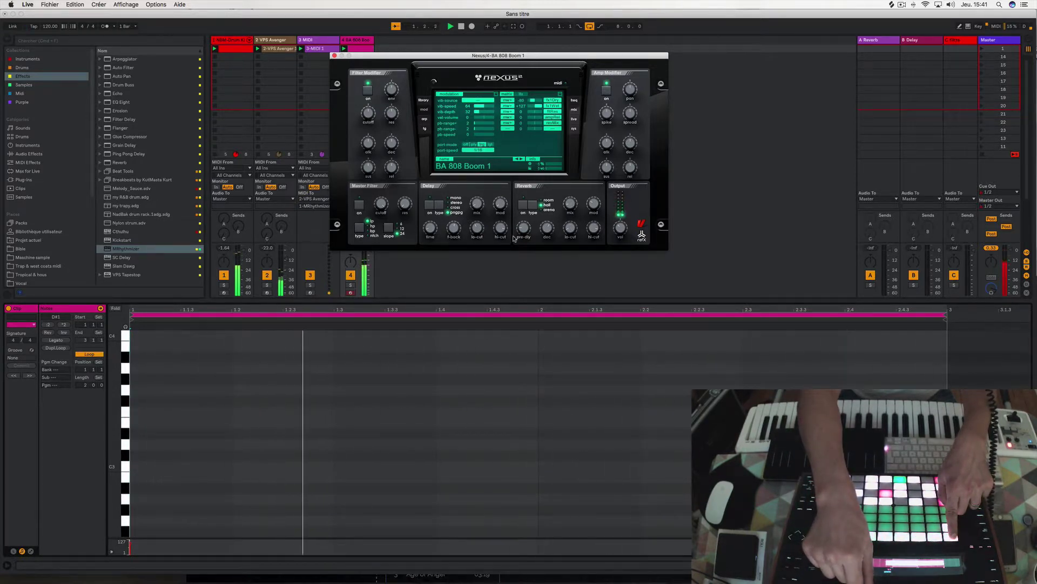
# - Switch the BA 808 Boom 1 track from its clip notes to its device chain
pyautogui.hotkey('shift', 'Tab')
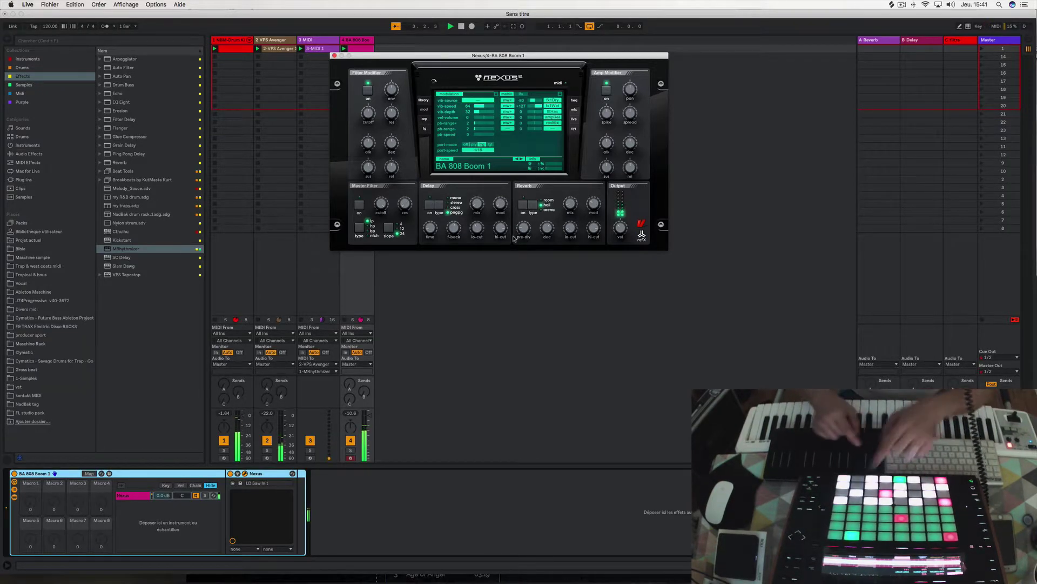
# - Adjust the placement of the 808 bass notes in the BA 808 Boom 1 clip while the beat plays
pyautogui.hotkey('shift', 'Tab')
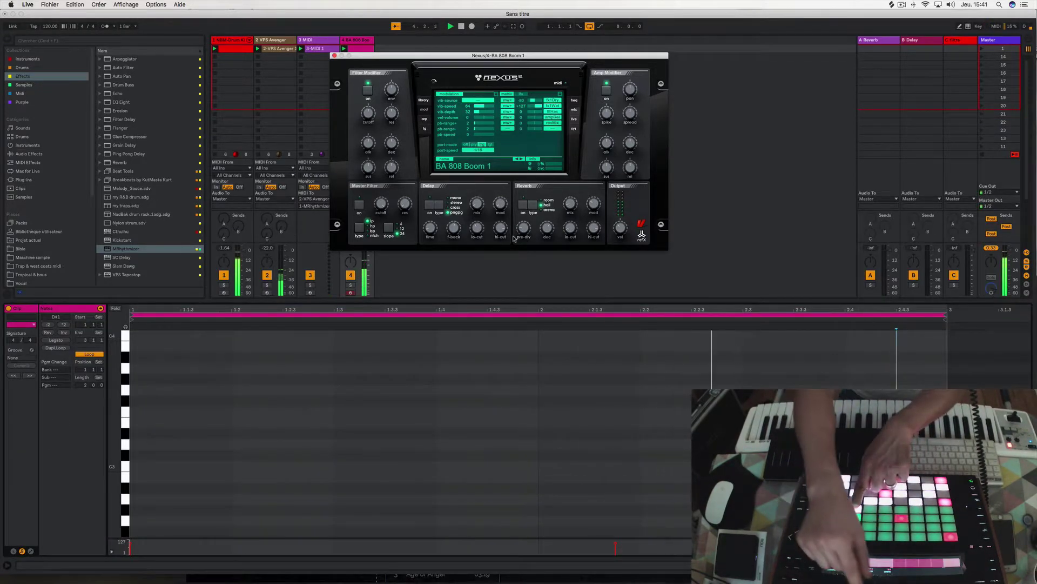
pyautogui.hotkey('shift', 'Tab')
pyautogui.hotkey('shift', 'Tab')
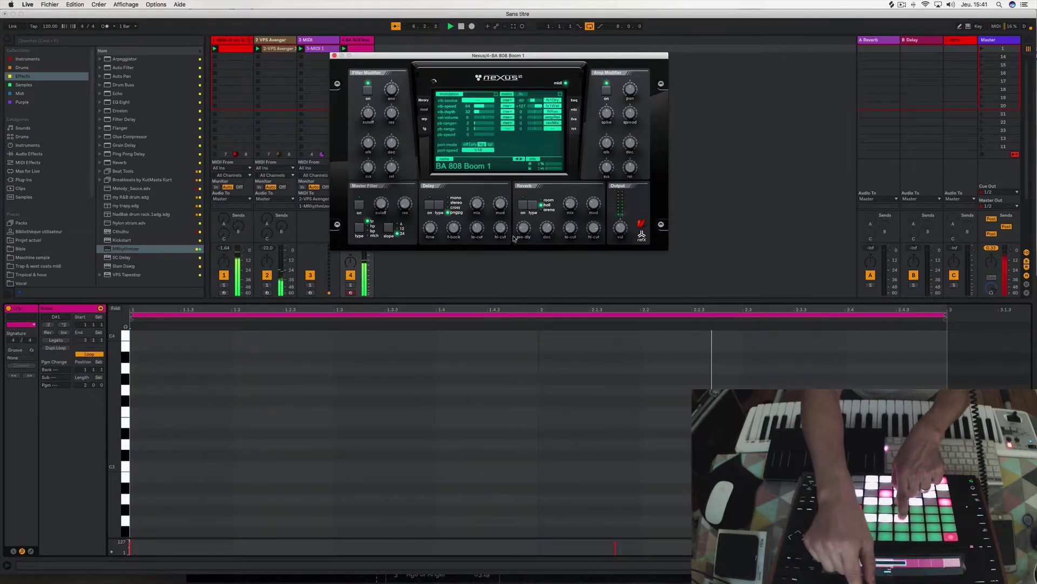
pyautogui.hotkey('shift', 'Tab')
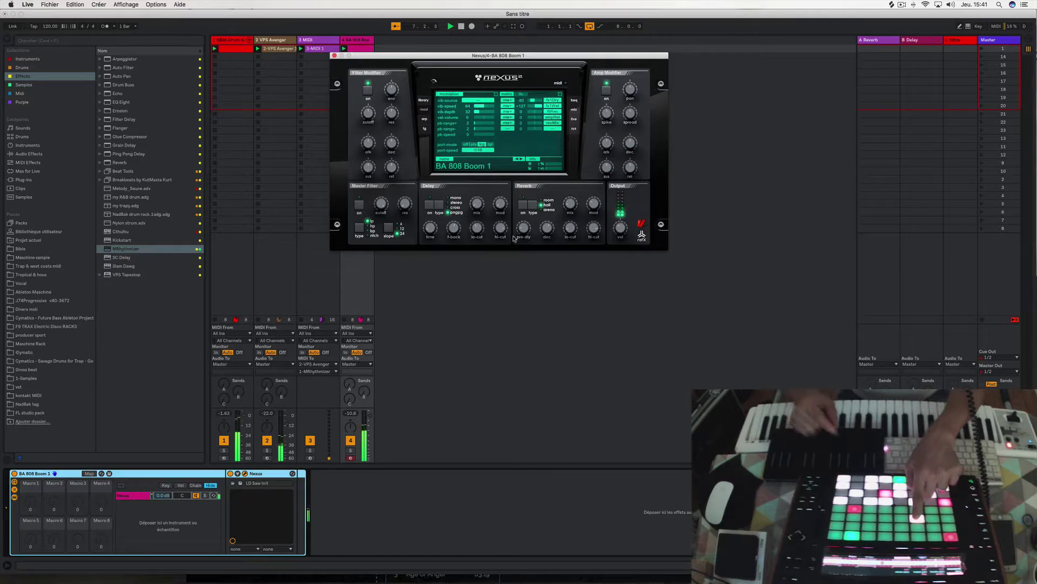
pyautogui.hotkey('shift', 'Tab')
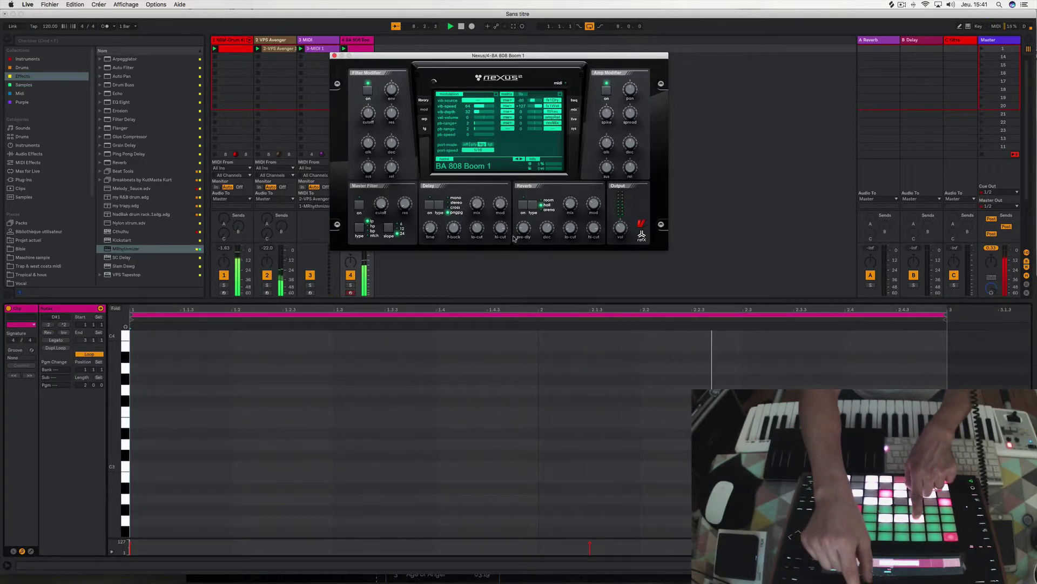
pyautogui.hotkey('shift', 'Tab')
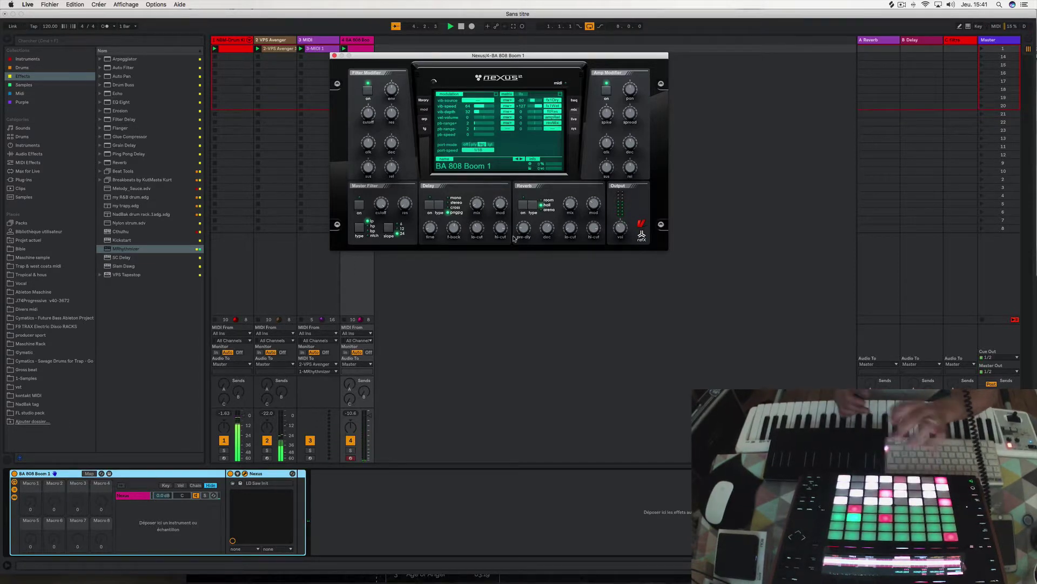
pyautogui.hotkey('shift', 'Tab')
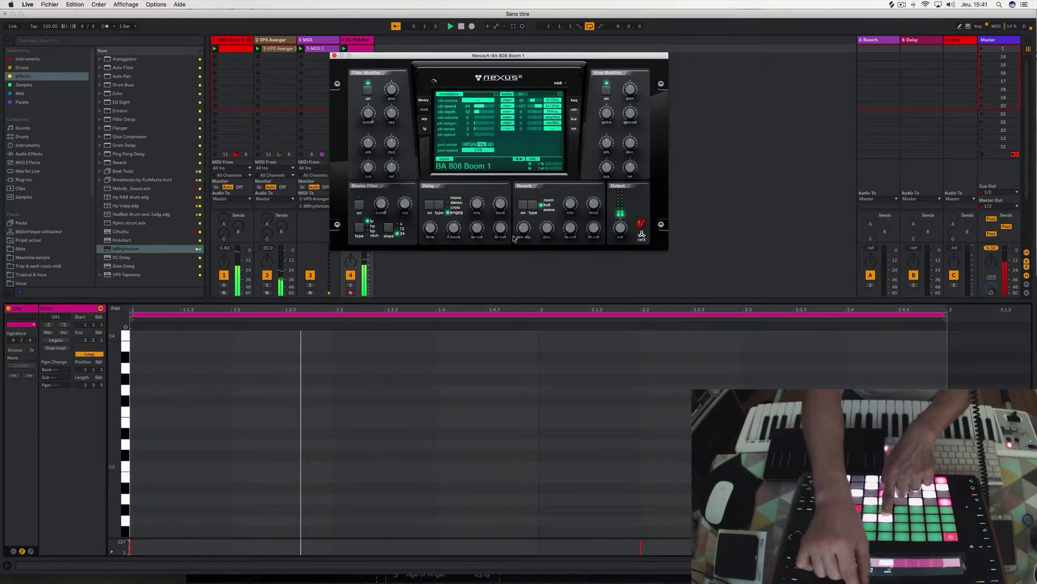
pyautogui.hotkey('shift', 'Tab')
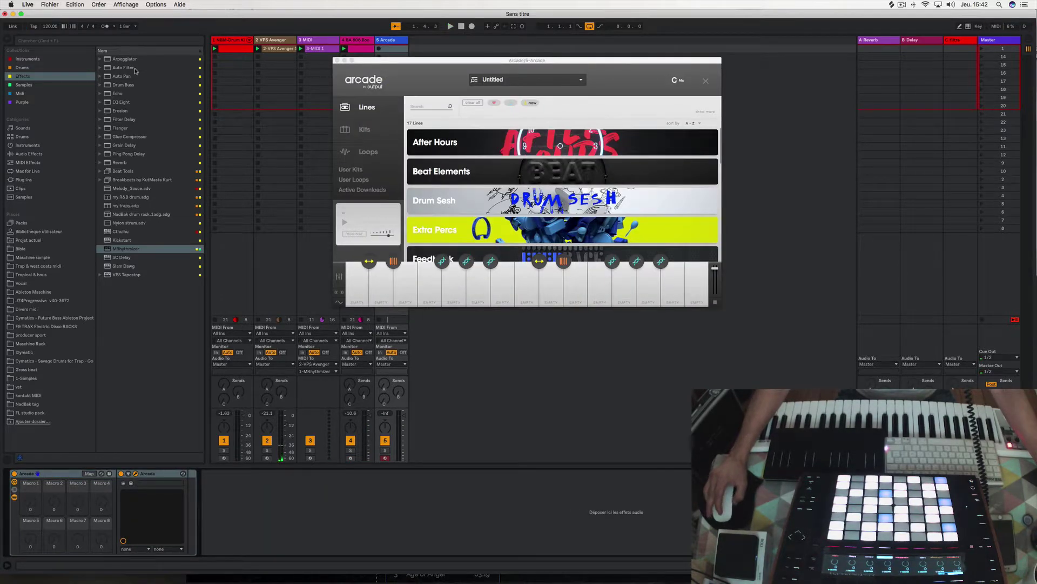
# - Find Exhale.adg in the 2-OutPut folder of the Instruments collection and load it onto the Arcade track in place of Arcade
pyautogui.click(28, 59)
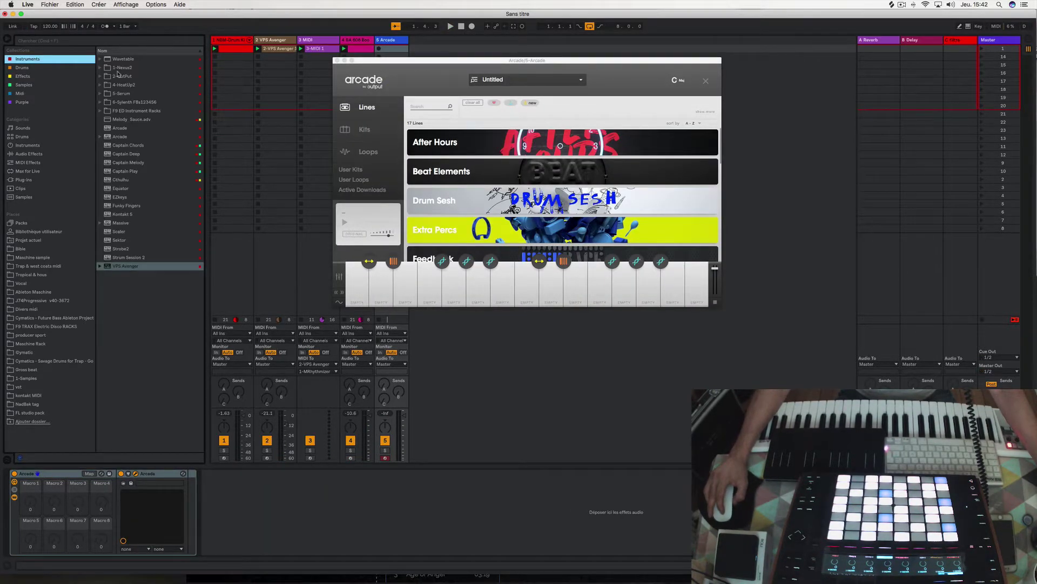
pyautogui.click(100, 77)
pyautogui.click(133, 110)
pyautogui.click(264, 72)
pyautogui.click(386, 39)
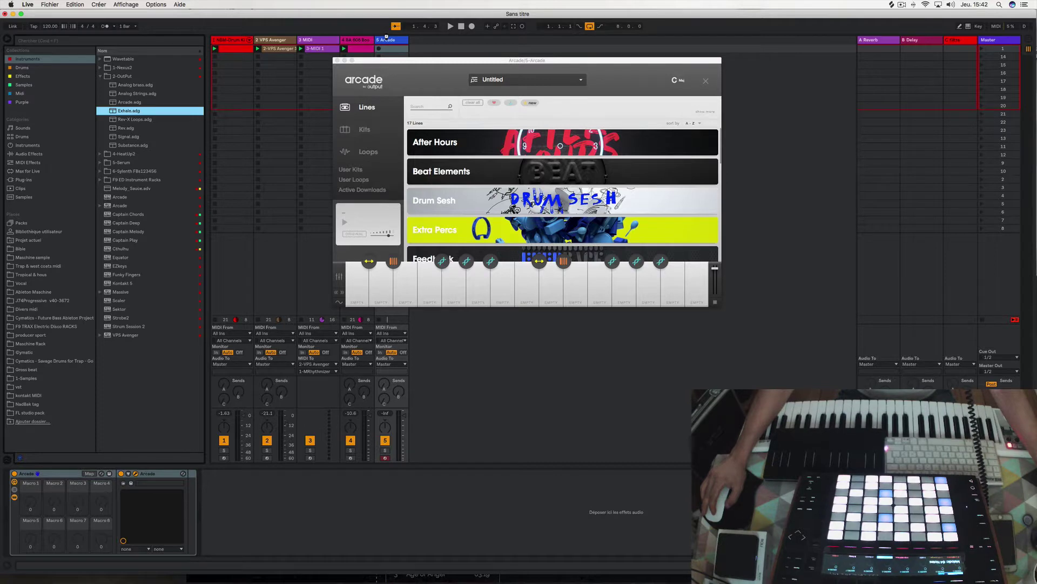
pyautogui.press('Return')
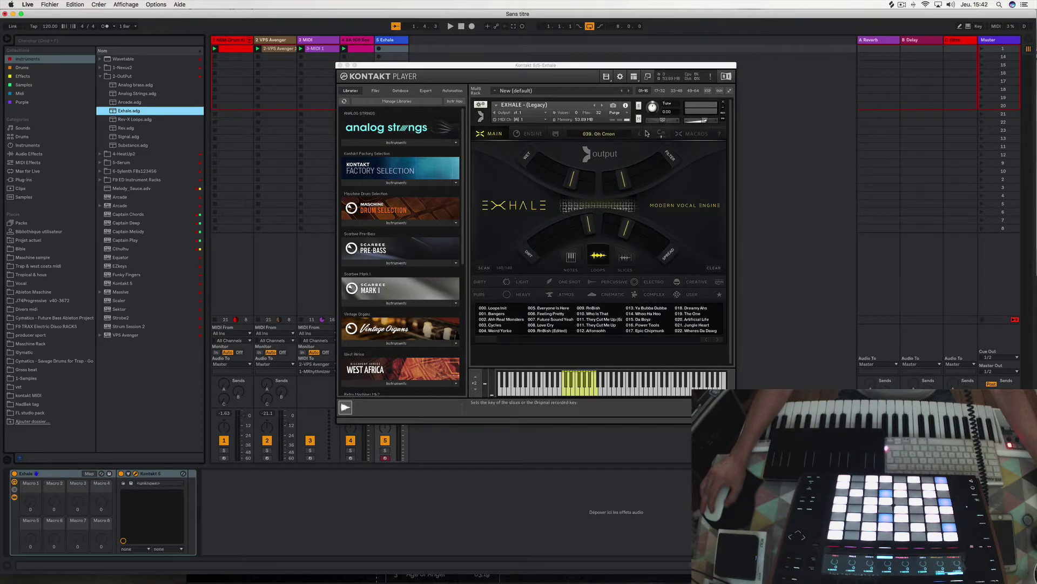
# - Open Exhale's key selector and audition its vocal loop presets, including 001. Bangers, ending with 002. Ahh Real Monsters loaded
pyautogui.click(658, 134)
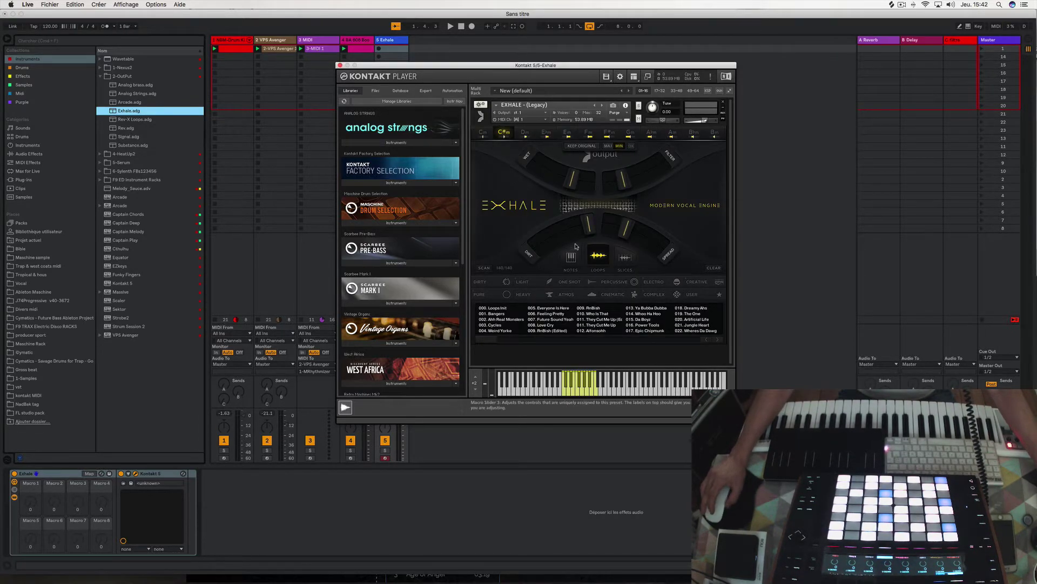
pyautogui.click(644, 313)
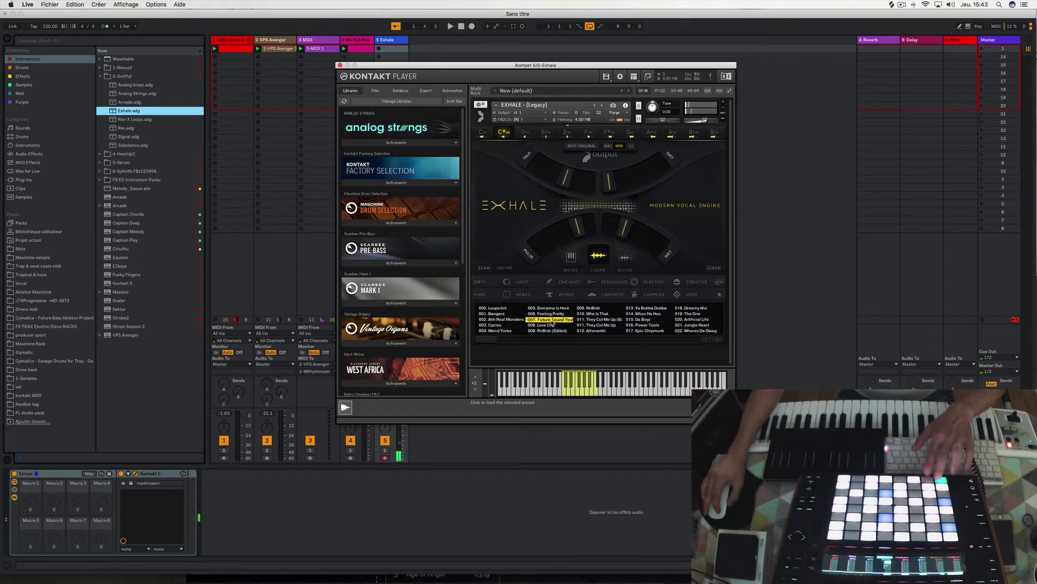
pyautogui.click(502, 314)
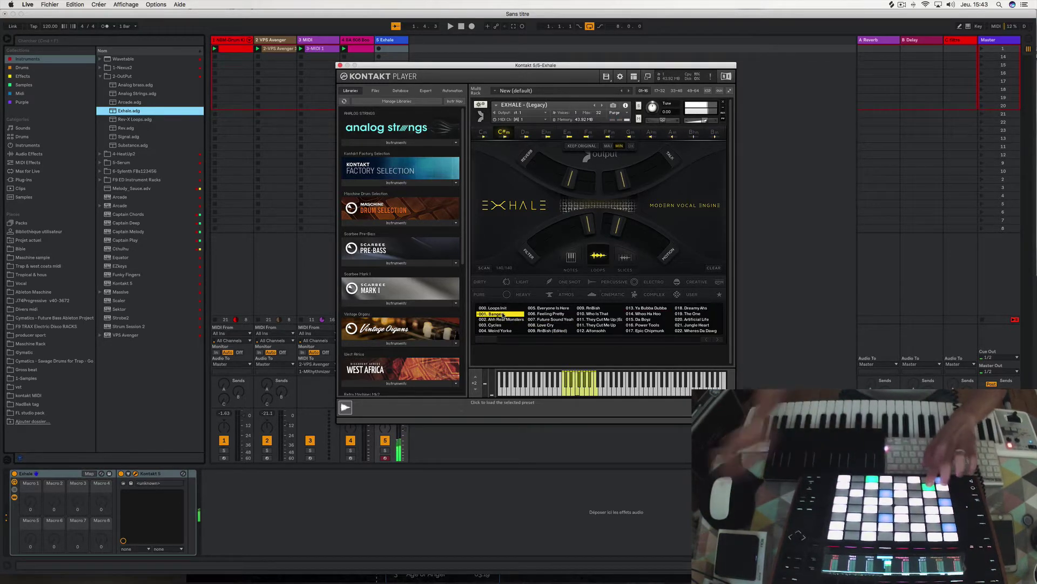
pyautogui.click(507, 320)
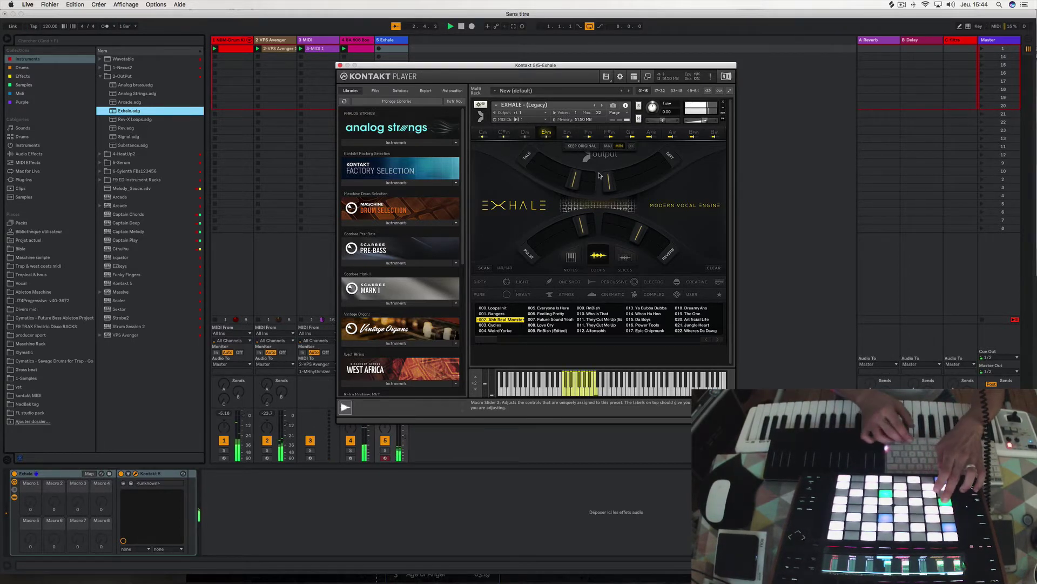
# - Show the drum track's clip notes and raise the system volume while the beat plays
pyautogui.hotkey('shift', 'Tab')
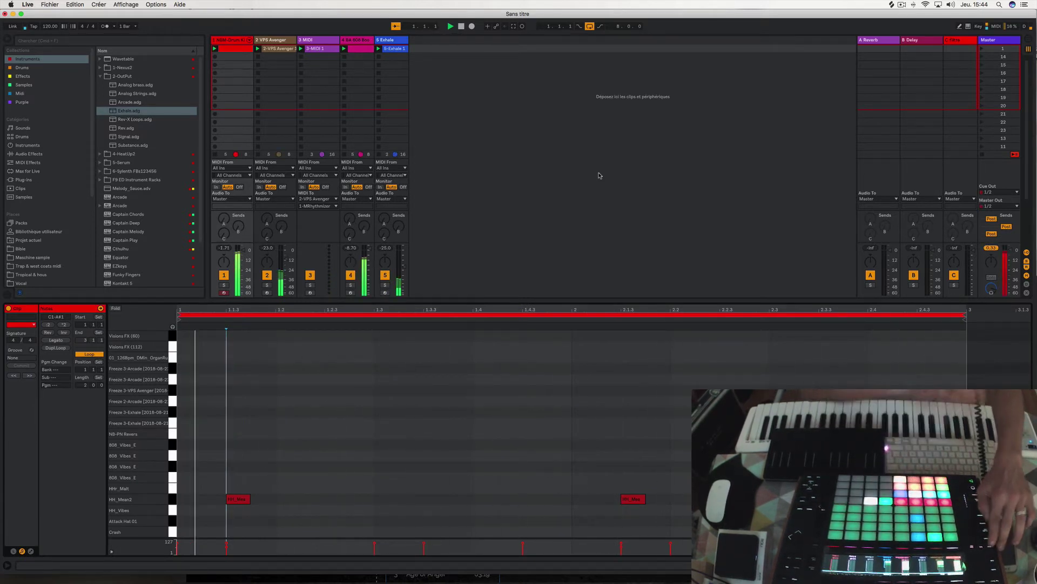
pyautogui.press('XF86AudioRaiseVolume')
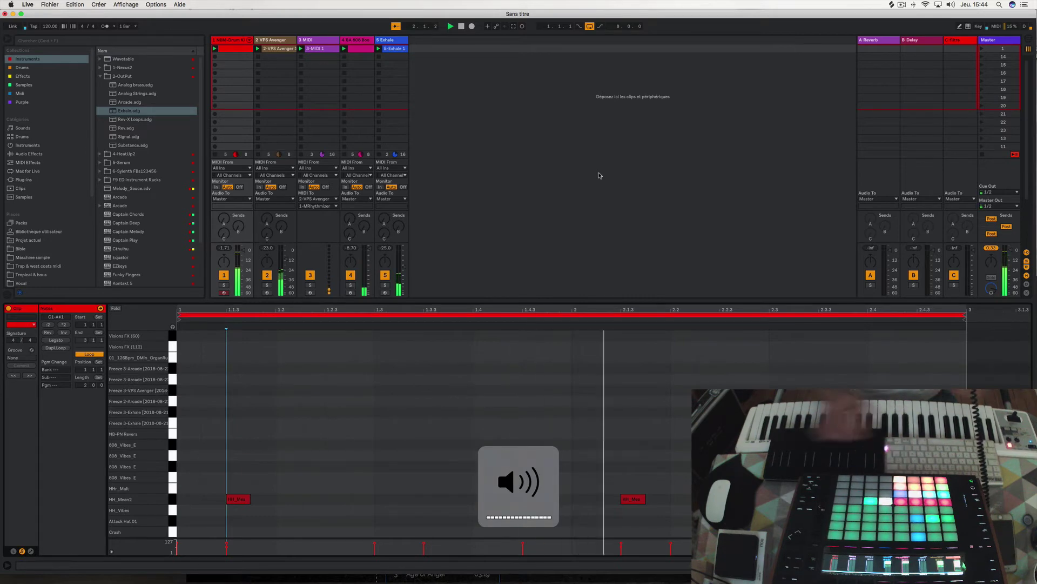